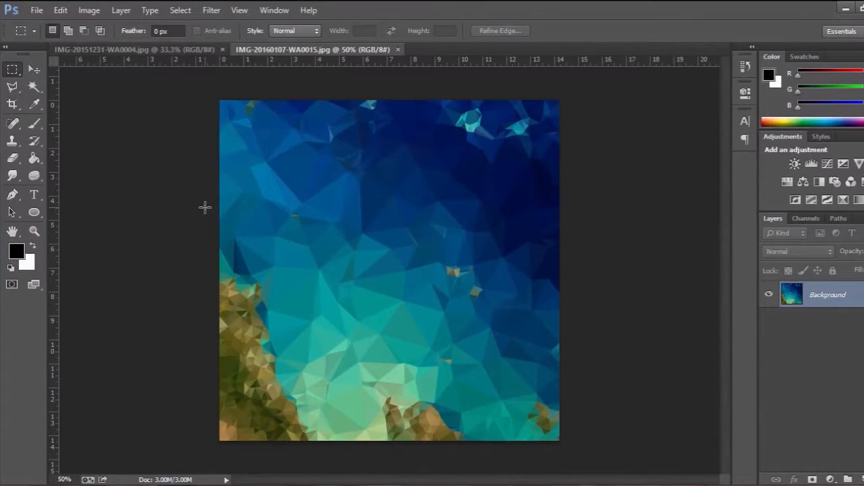
# Flip between the original satellite photo and its low-poly version, ending on the original IMG-20151231-WA0004.jpg
pyautogui.click(153, 52)
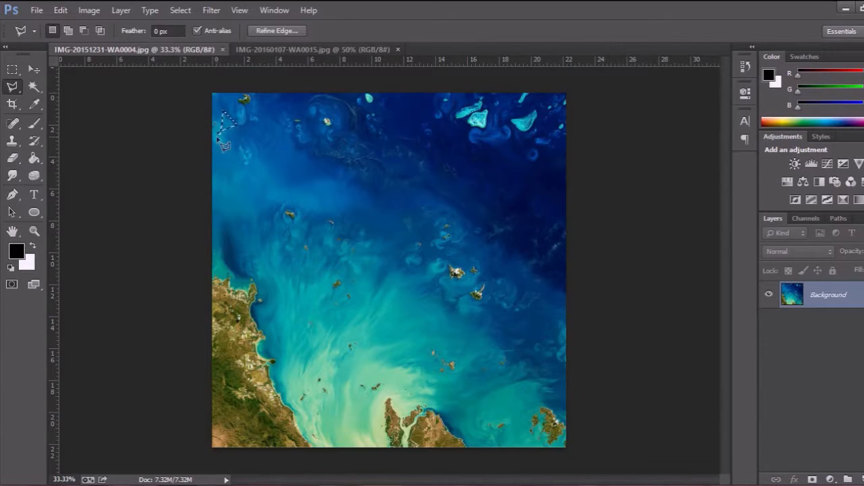
pyautogui.click(34, 70)
pyautogui.click(263, 50)
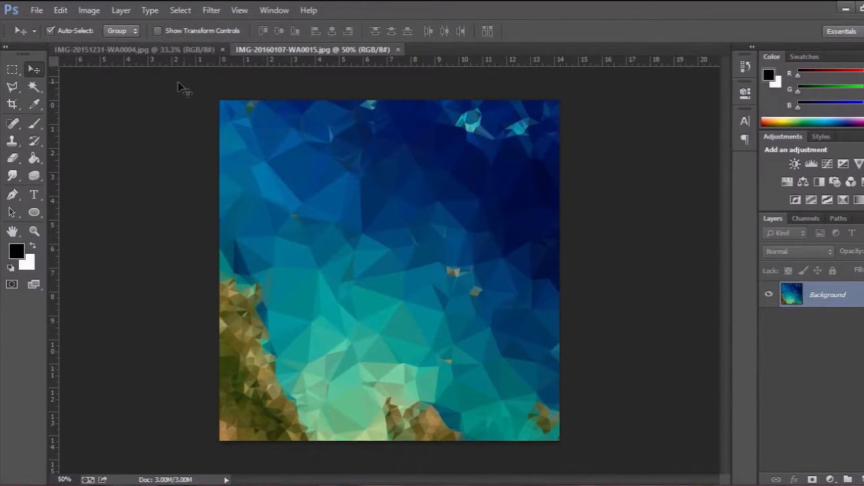
pyautogui.click(133, 52)
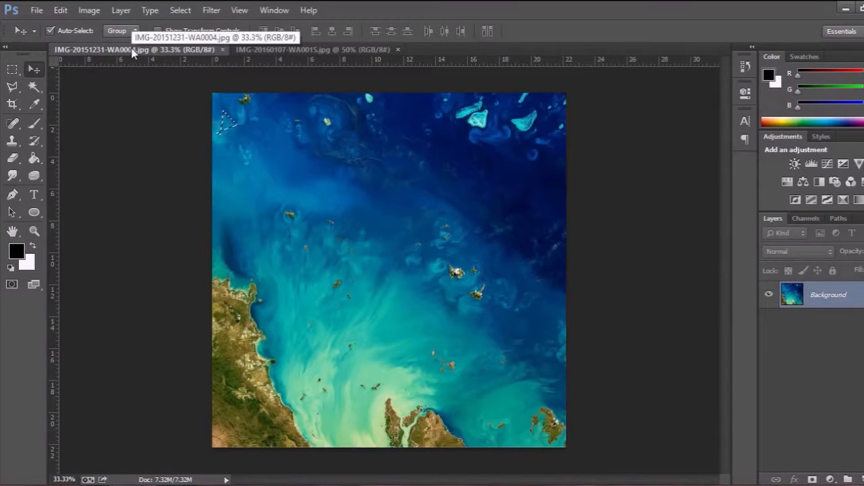